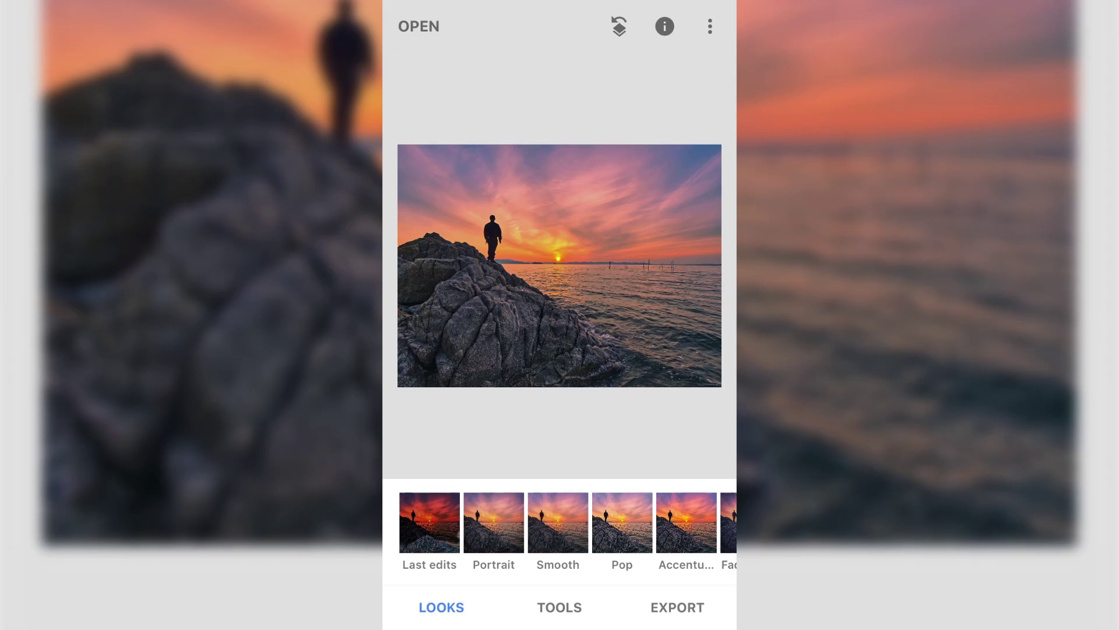
scroll(560, 394, "down", 5)
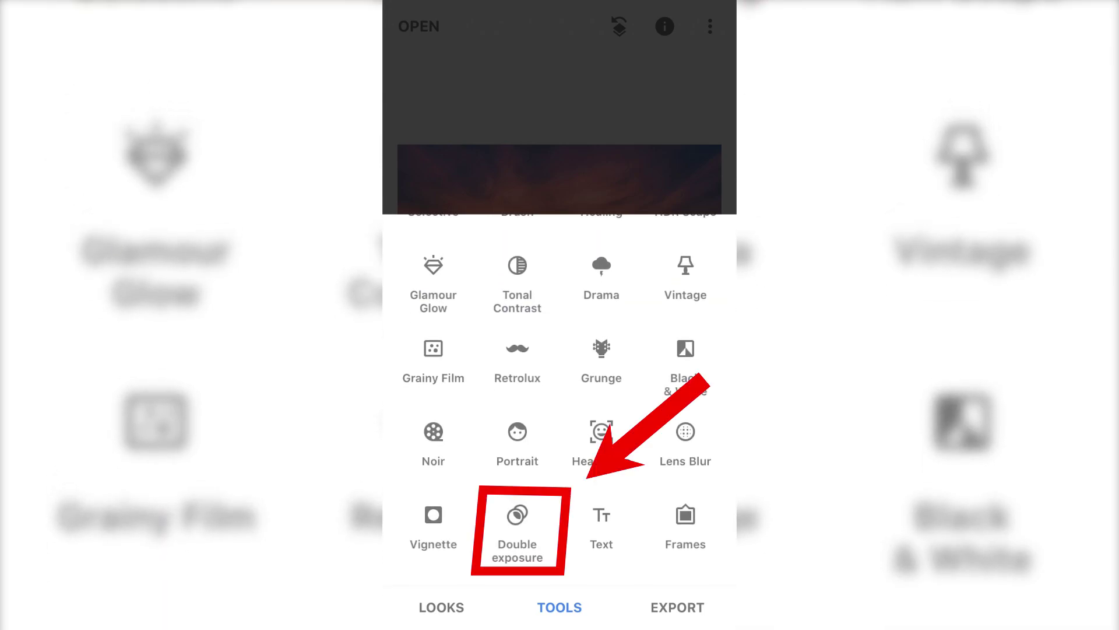
Overlay the same sunset photo with Double exposure, raise opacity to full, and apply it
left_click(518, 529)
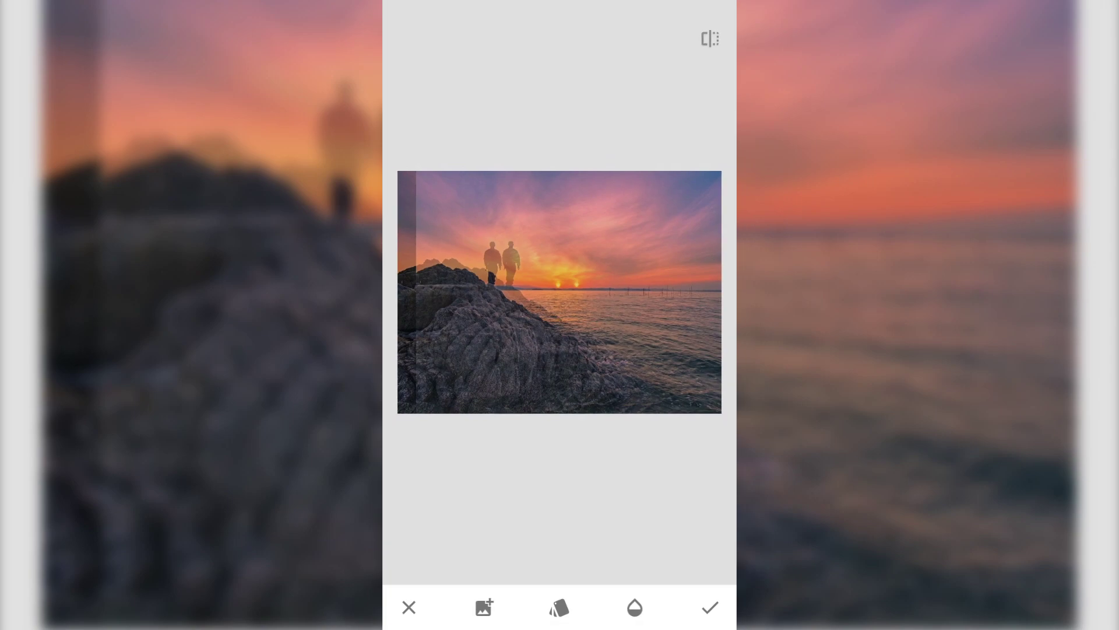
left_click(635, 607)
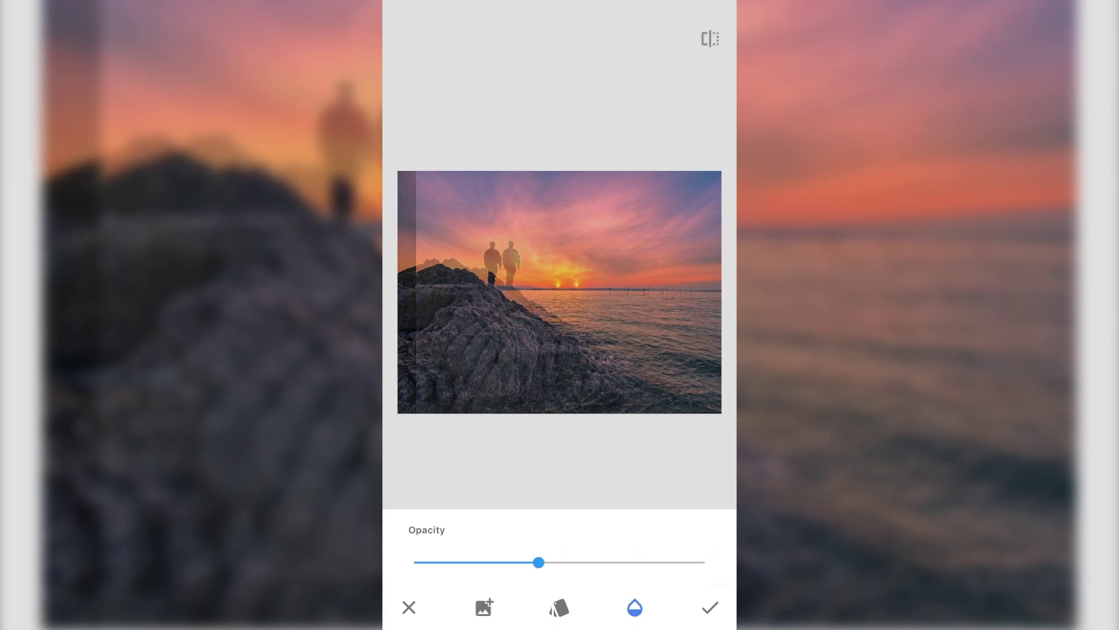
left_click_drag(552, 562, 705, 563)
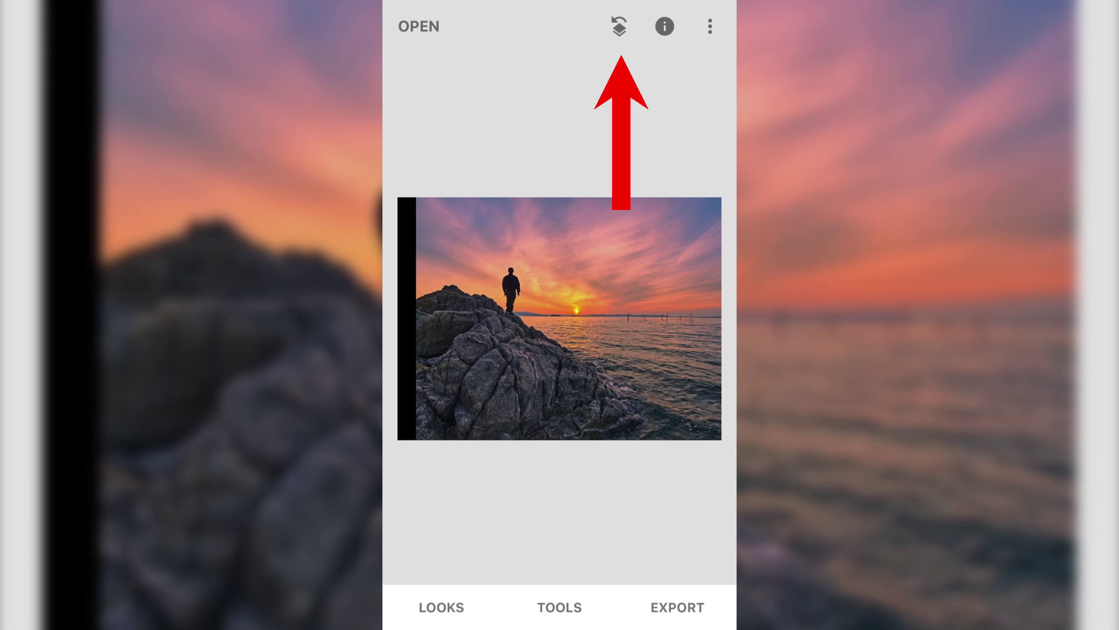
From View edits, open the brush mask for the Double exposure entry
left_click(620, 26)
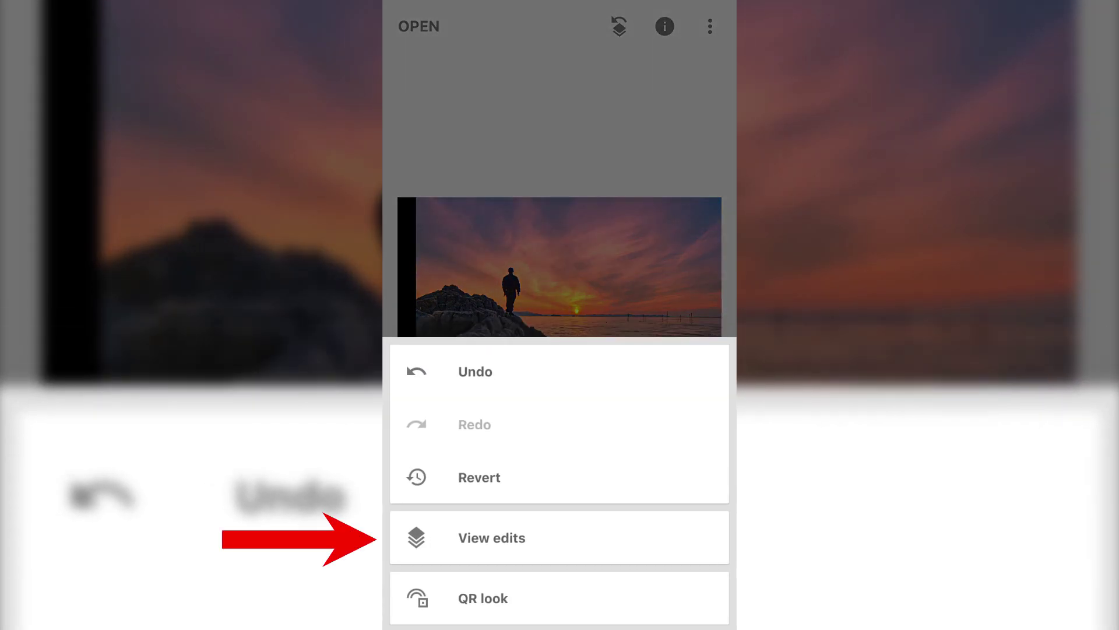
left_click(492, 538)
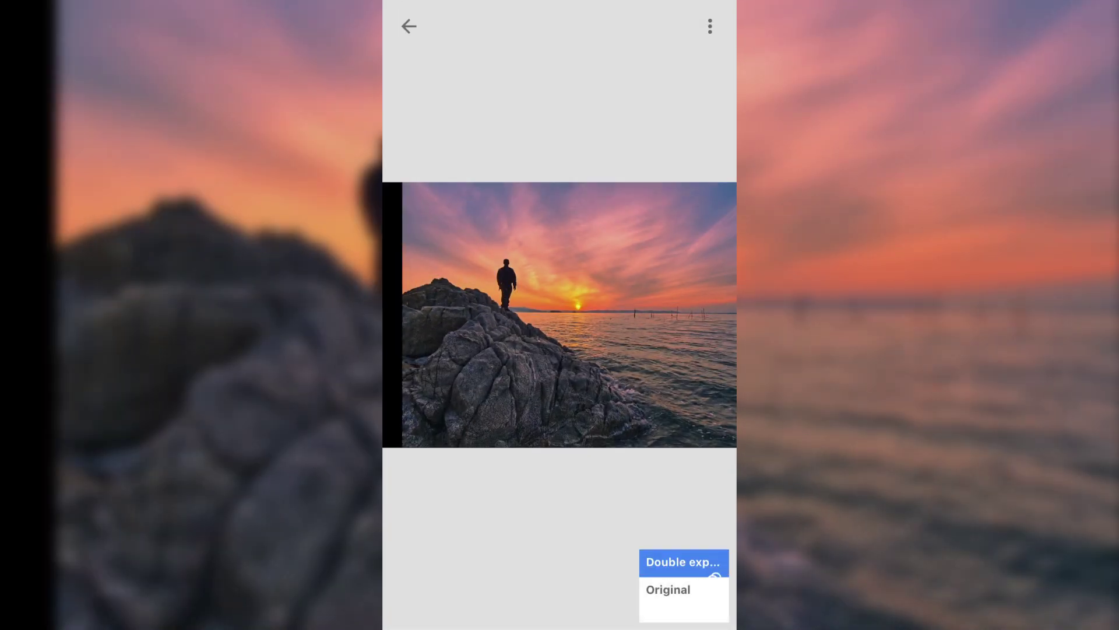
left_click(714, 561)
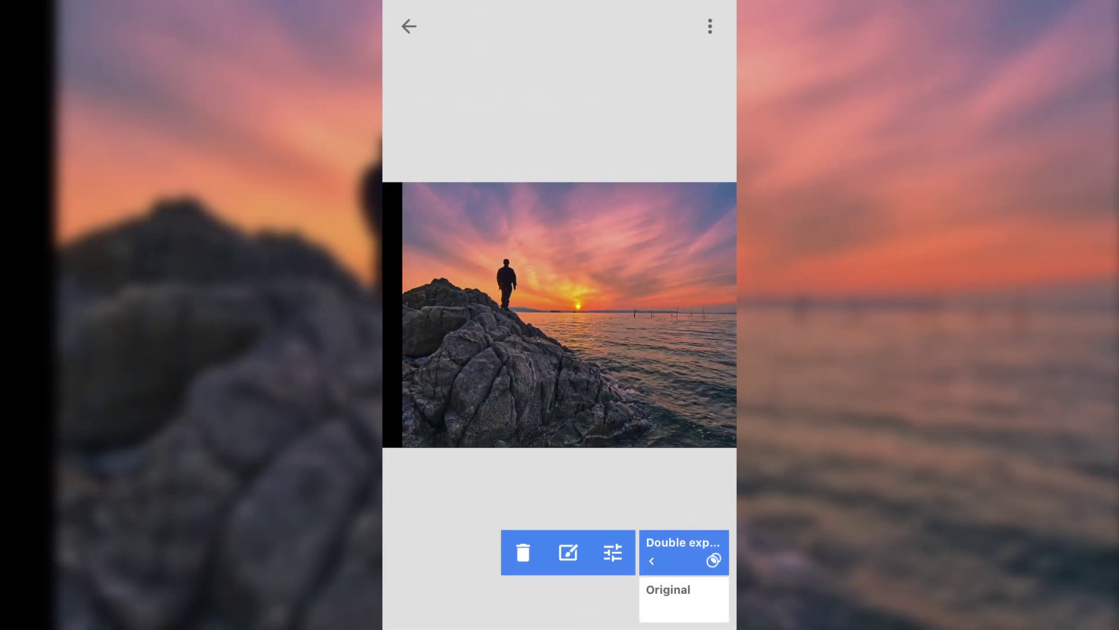
left_click(568, 552)
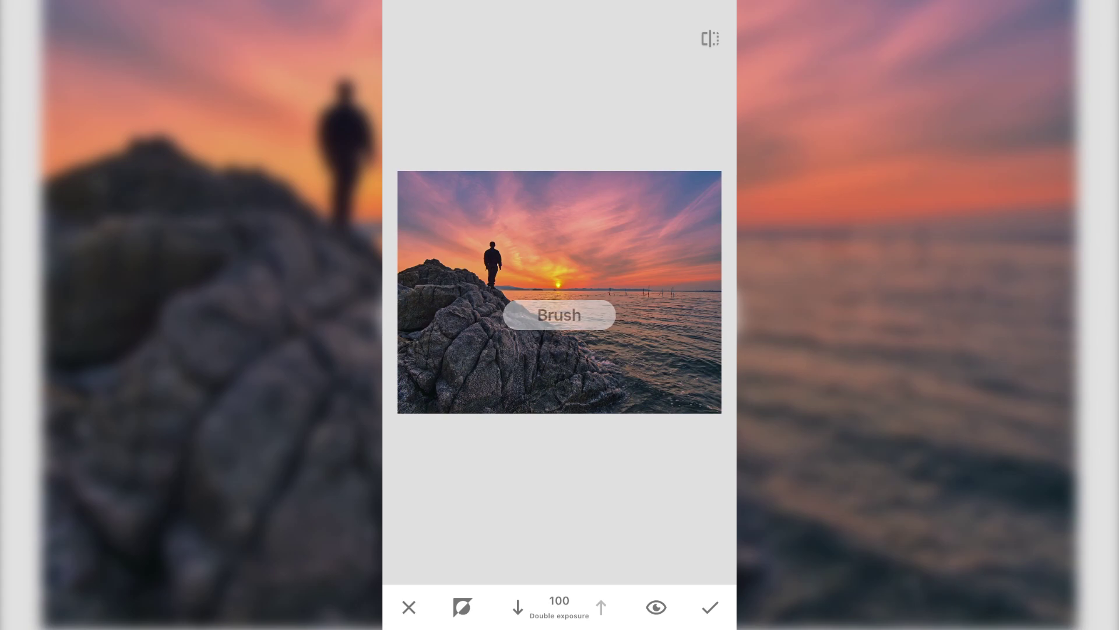
scroll(564, 280, "up", 5)
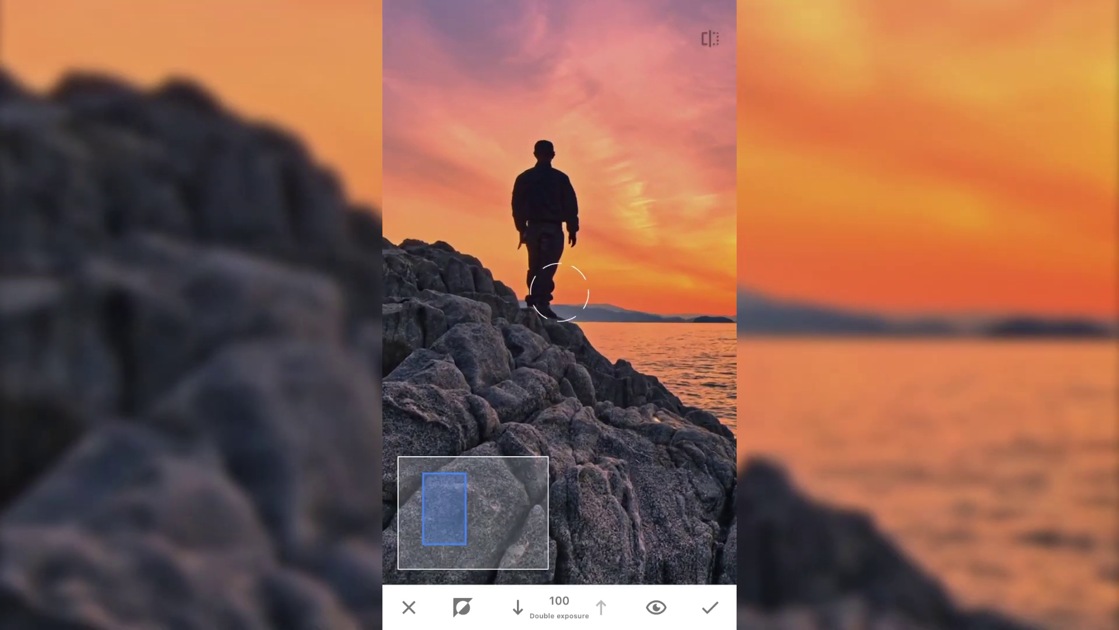
scroll(559, 292, "up", 5)
Paint the double exposure mask over the man's head, shoulders, torso and arm
left_click(604, 188)
left_click_drag(603, 188, 590, 210)
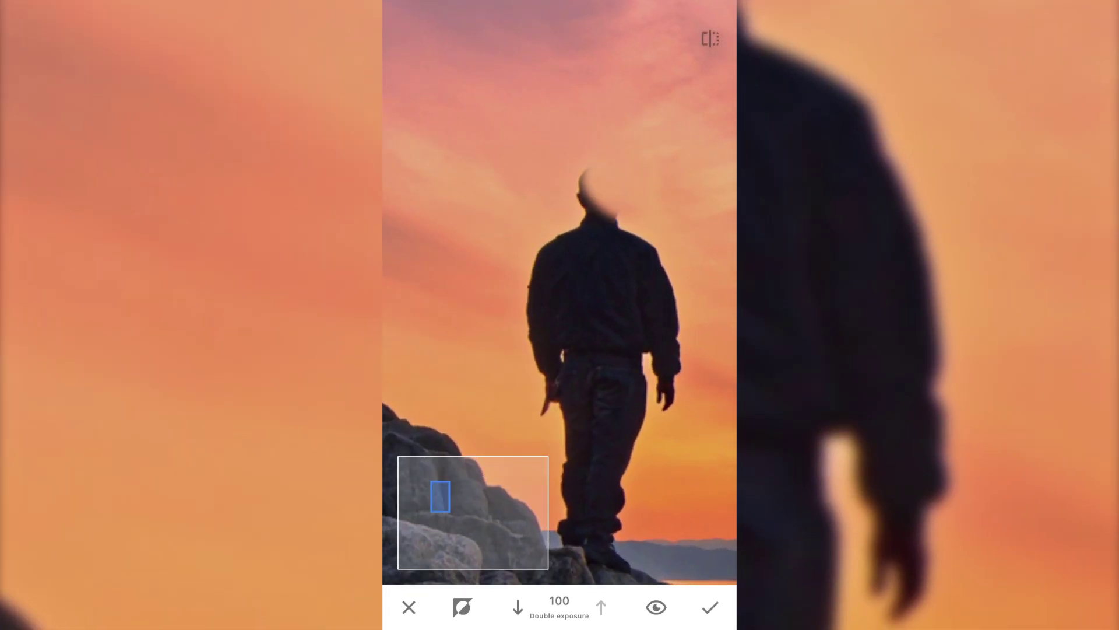
mouse_move(595, 223)
left_mouse_down()
mouse_move(642, 262)
mouse_move(665, 306)
mouse_move(669, 402)
left_mouse_up()
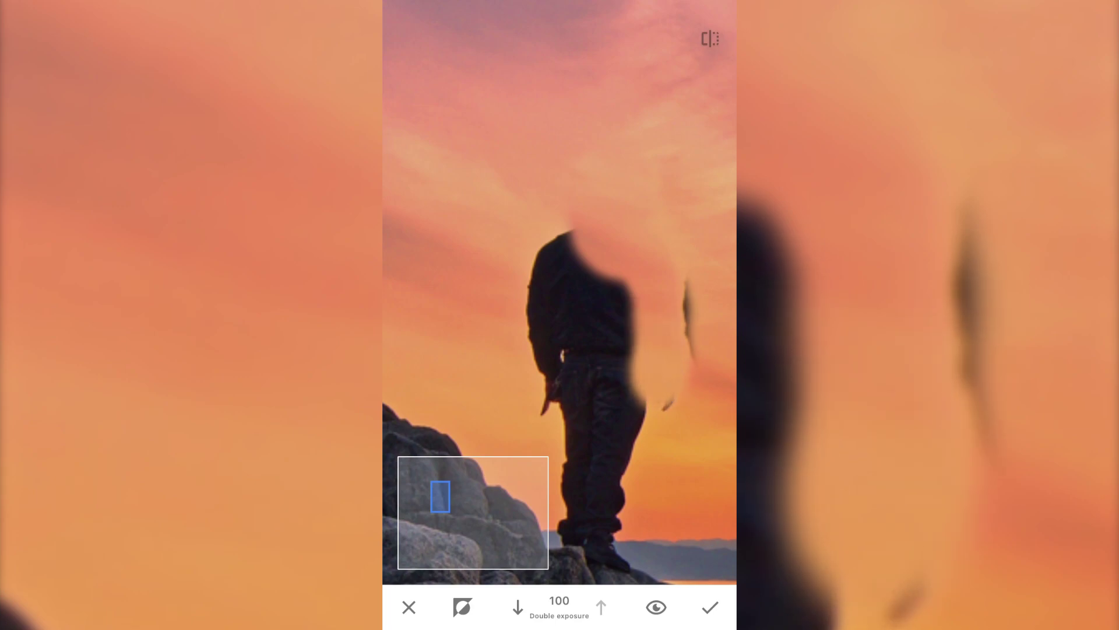
mouse_move(629, 368)
left_mouse_down()
mouse_move(569, 262)
mouse_move(568, 358)
mouse_move(612, 411)
left_mouse_up()
left_click_drag(612, 368, 625, 445)
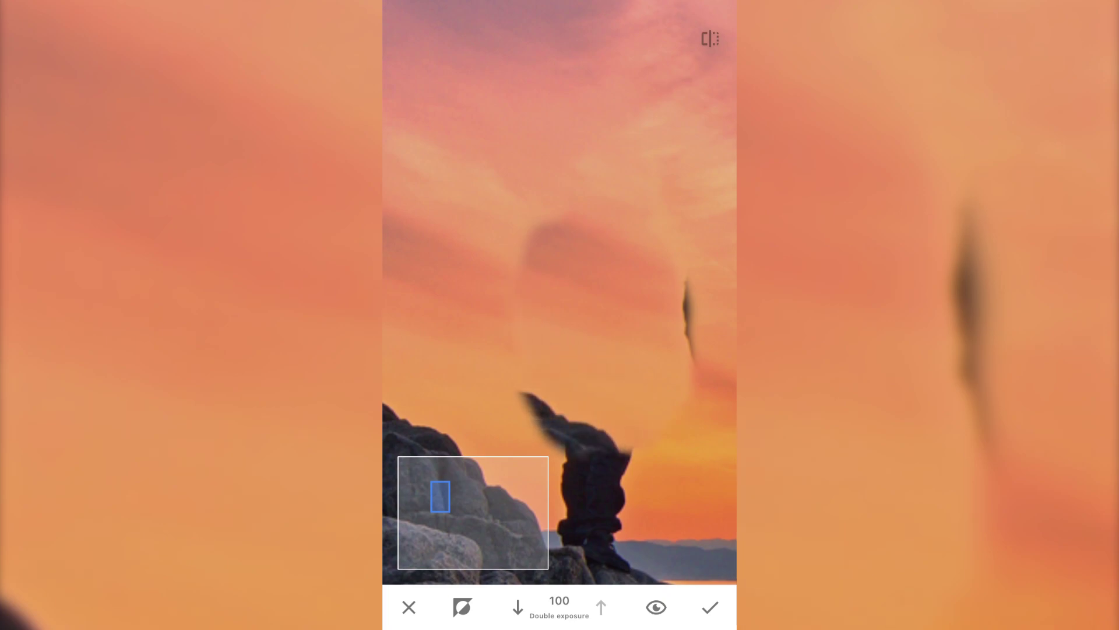
scroll(559, 315, "down", 5)
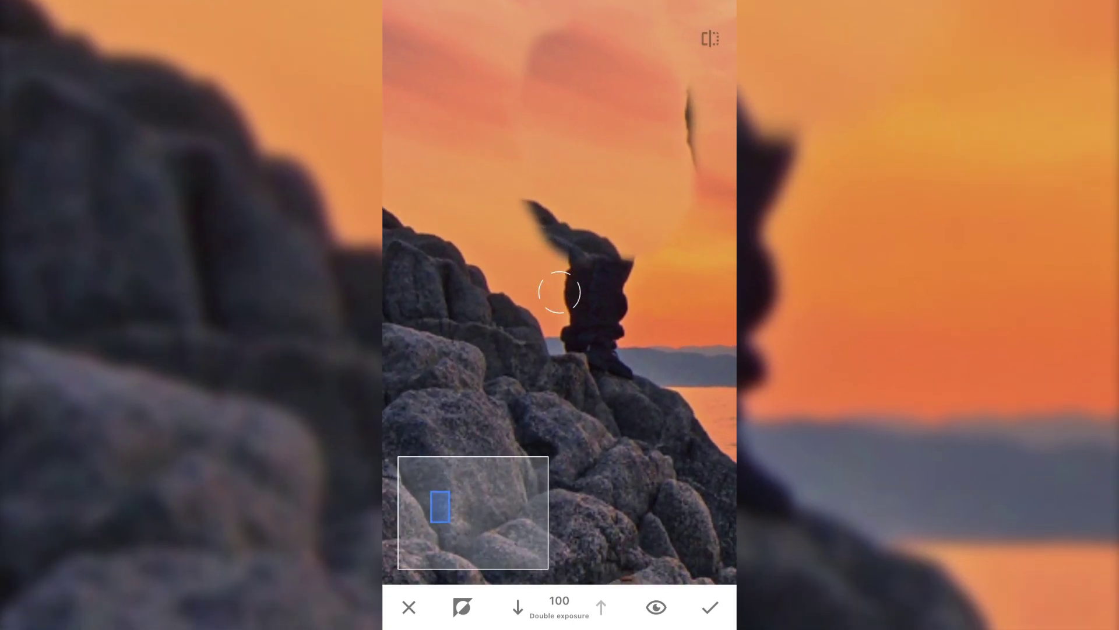
scroll(559, 316, "up", 3)
Mask out the figure's remaining arm and legs, touch up the ridge, and apply
left_click_drag(577, 263, 551, 254)
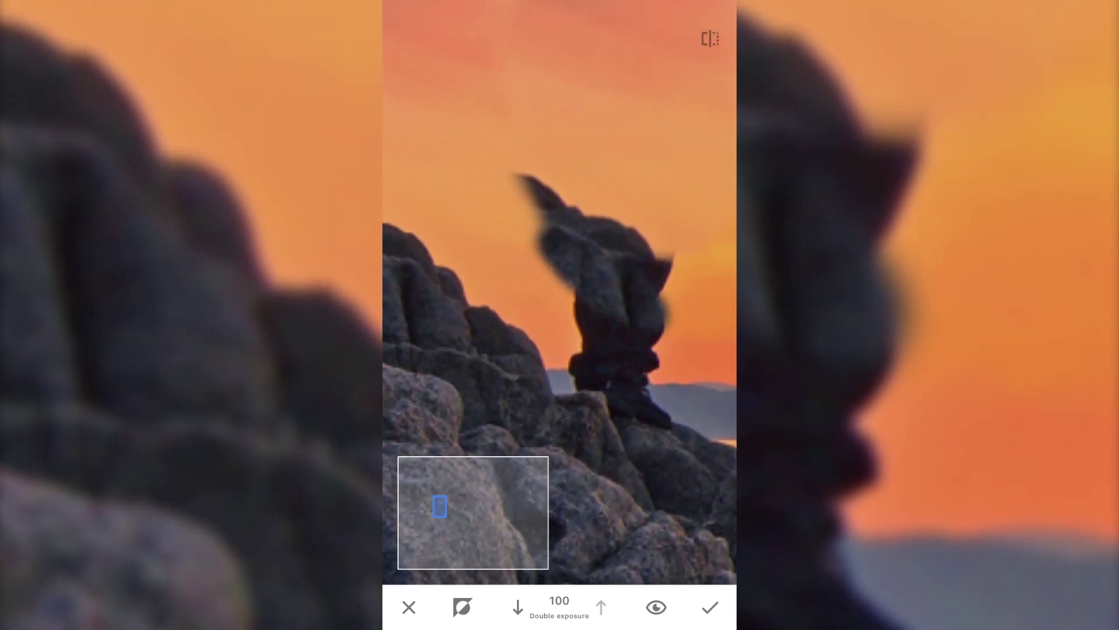
mouse_move(630, 262)
left_mouse_down()
mouse_move(630, 411)
mouse_move(490, 218)
left_mouse_up()
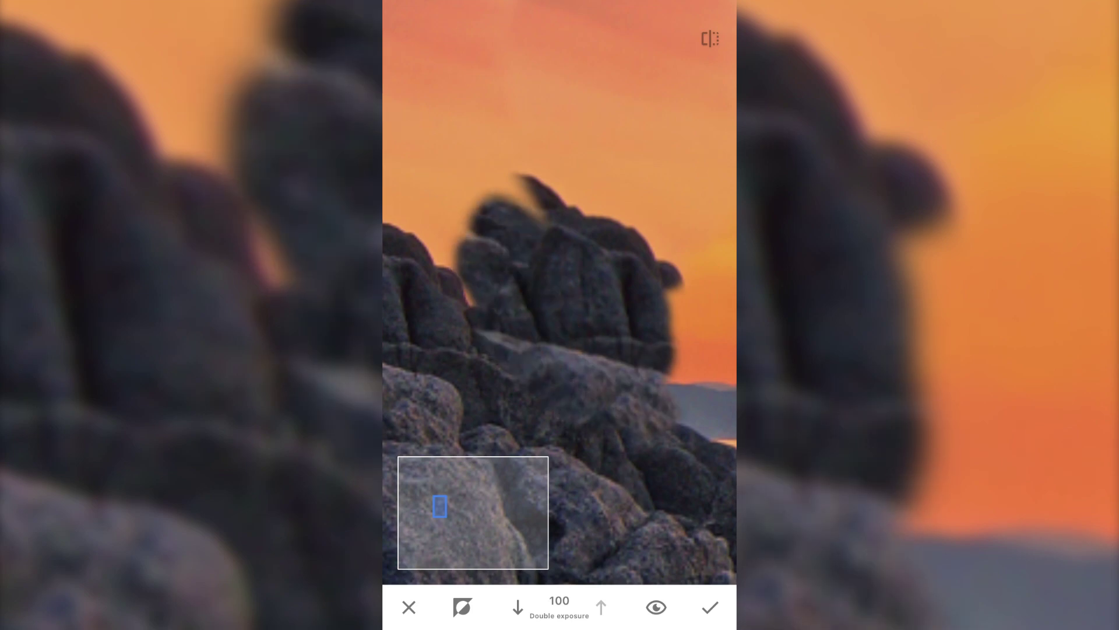
scroll(559, 314, "down", 4)
left_click_drag(594, 227, 542, 245)
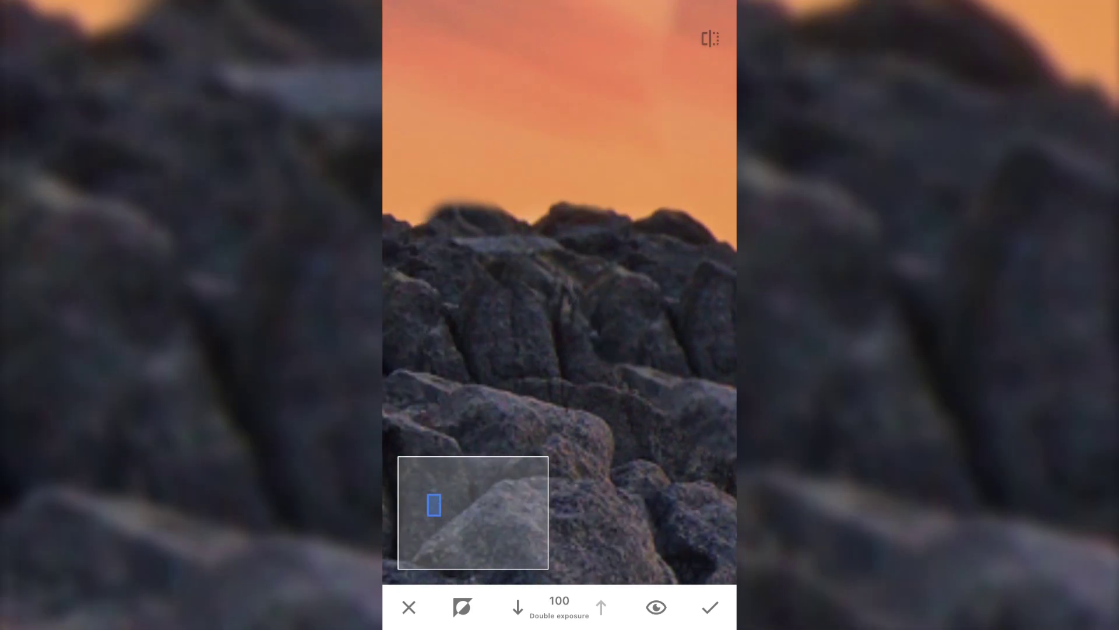
scroll(560, 314, "down", 4)
mouse_move(568, 210)
left_mouse_down()
mouse_move(533, 255)
mouse_move(560, 293)
mouse_move(577, 219)
left_mouse_up()
scroll(559, 314, "down", 4)
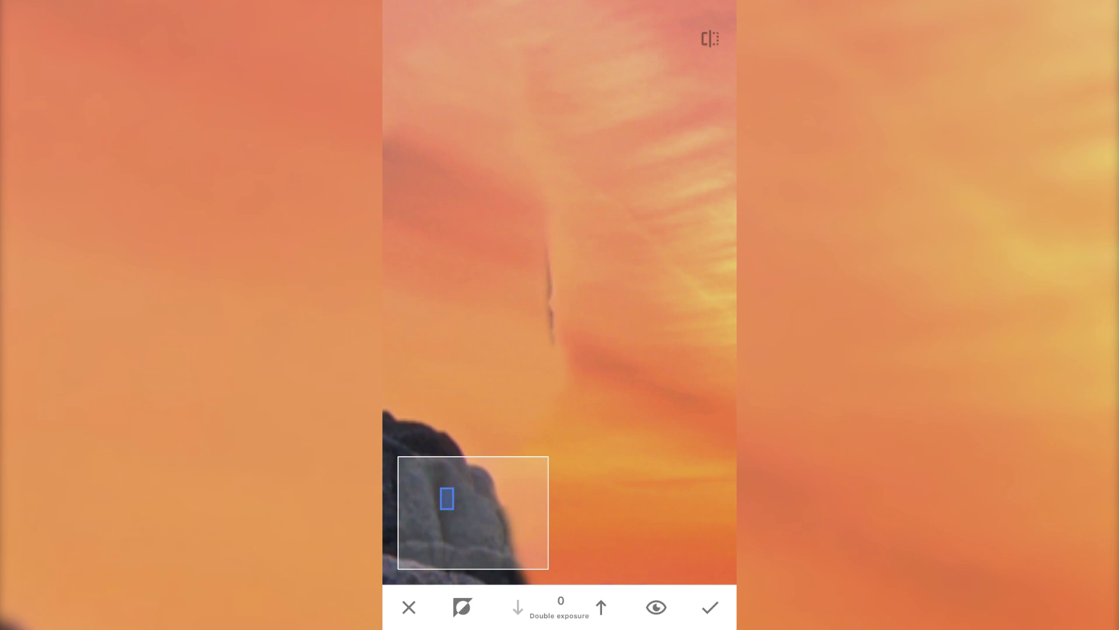
scroll(559, 314, "down", 5)
scroll(560, 315, "down", 3)
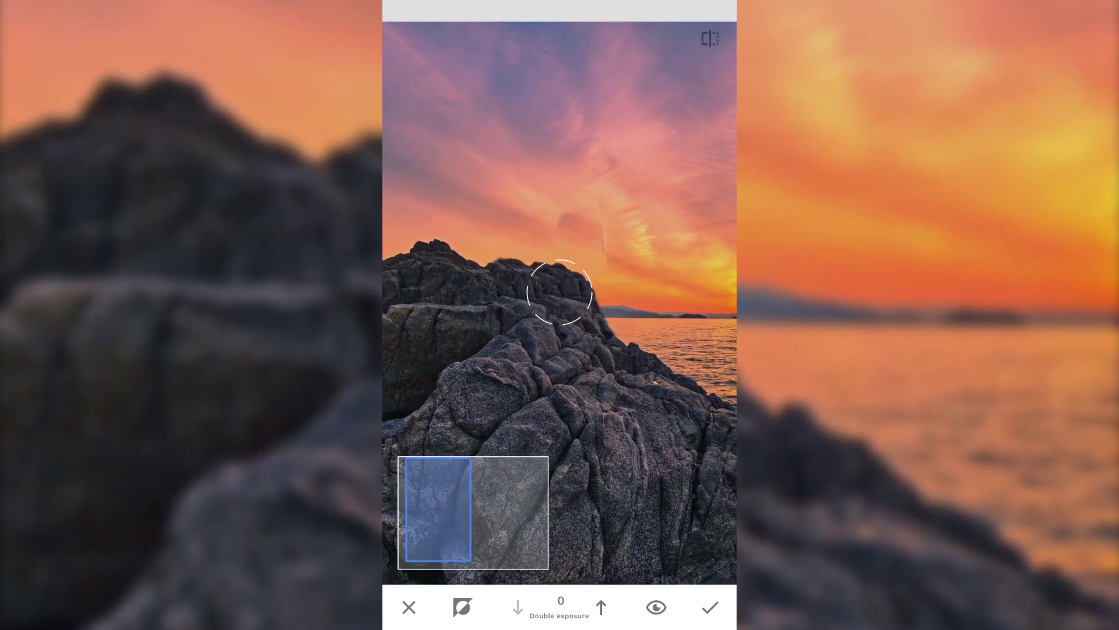
scroll(560, 316, "down", 5)
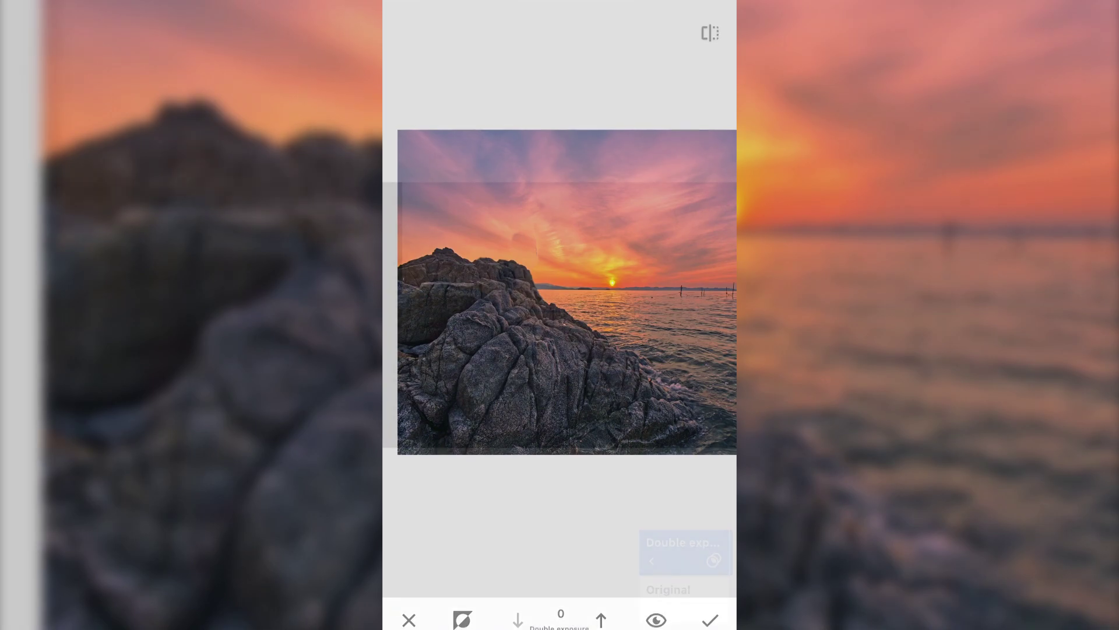
left_click(710, 607)
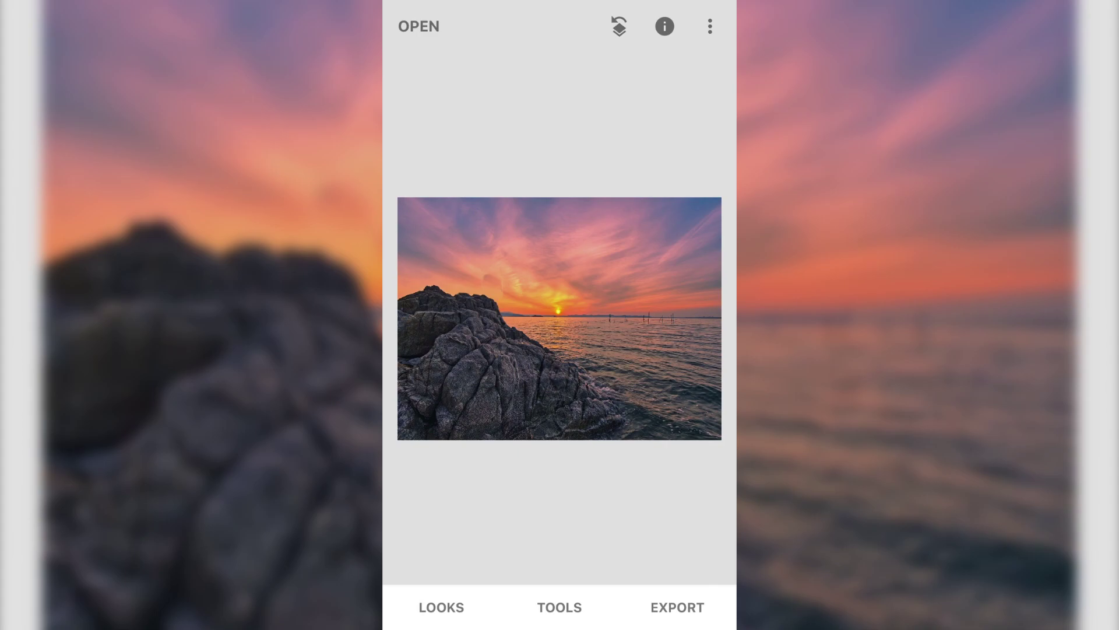
Heal the dark cloud smudge in the sky with the Healing tool
left_click(560, 607)
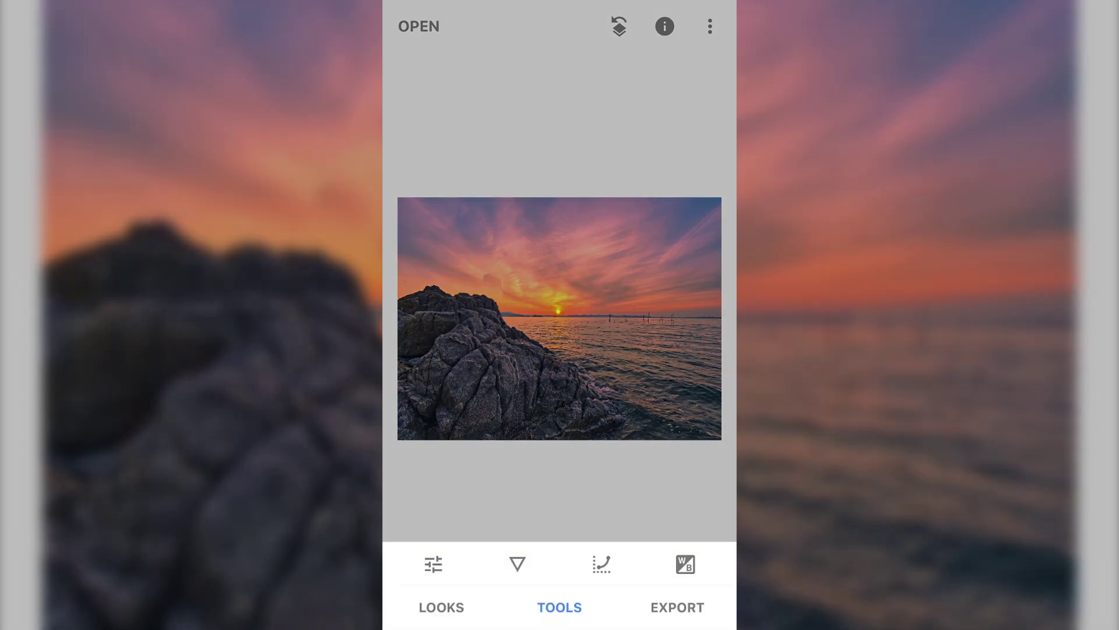
left_click(600, 555)
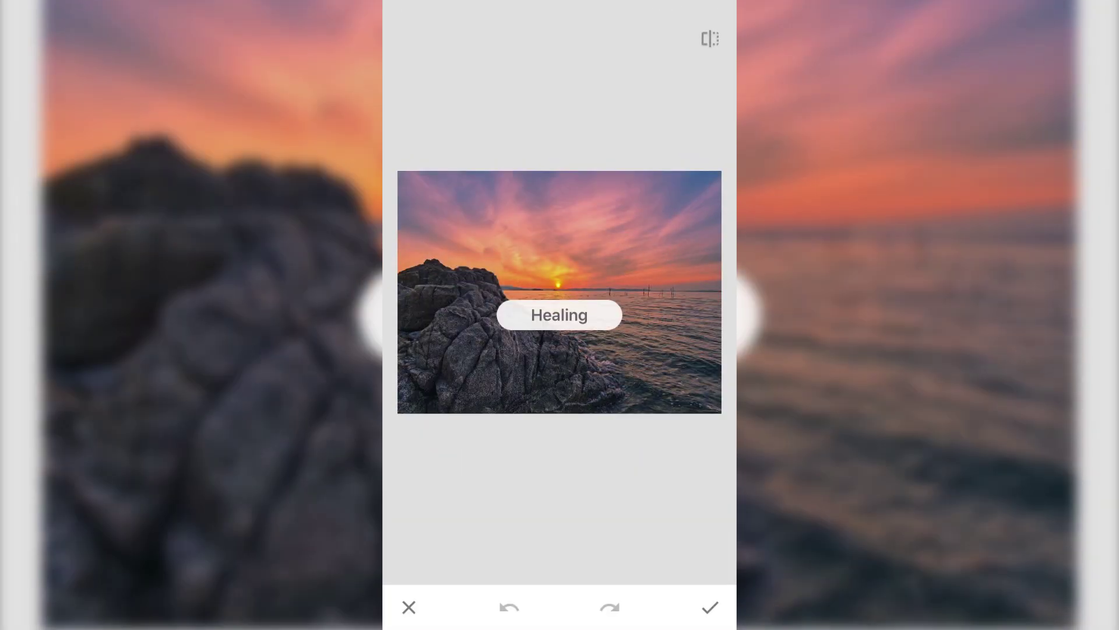
scroll(559, 292, "up", 5)
scroll(559, 292, "up", 5)
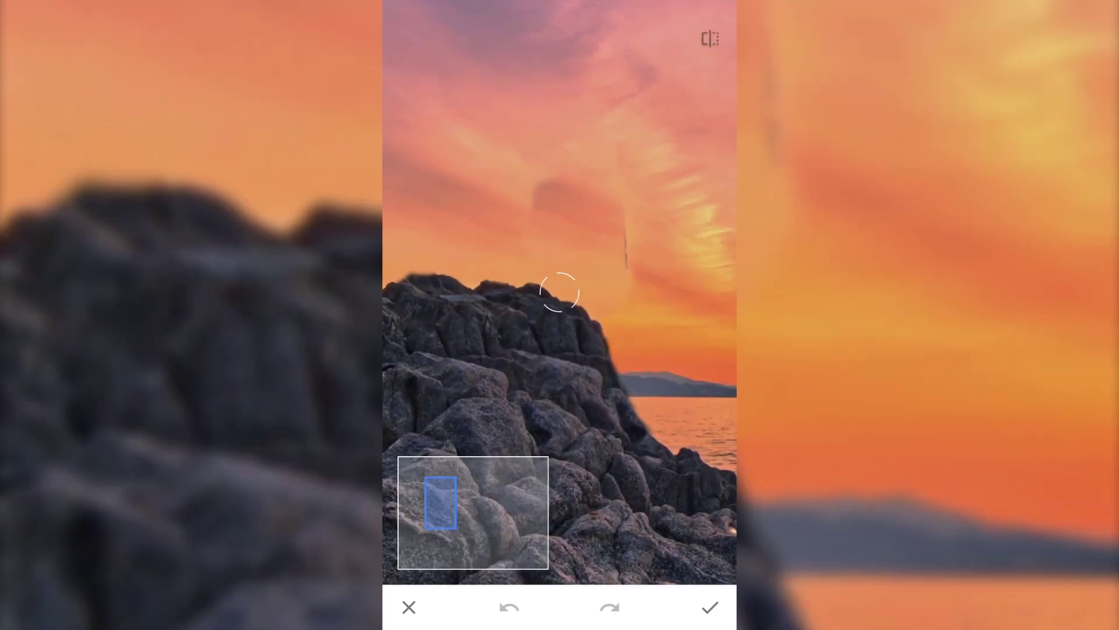
mouse_move(560, 210)
left_mouse_down()
mouse_move(559, 262)
mouse_move(603, 245)
left_mouse_up()
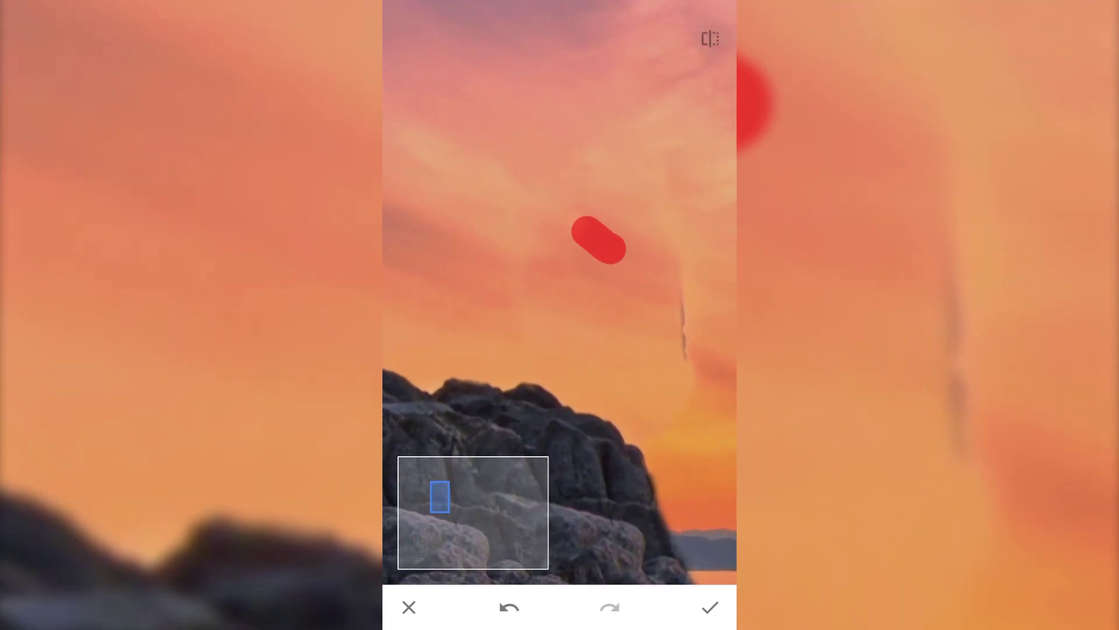
left_click_drag(525, 219, 560, 280)
Heal the remaining sky spots, the vertical streak and the mark above the peak, then apply
left_click(556, 300)
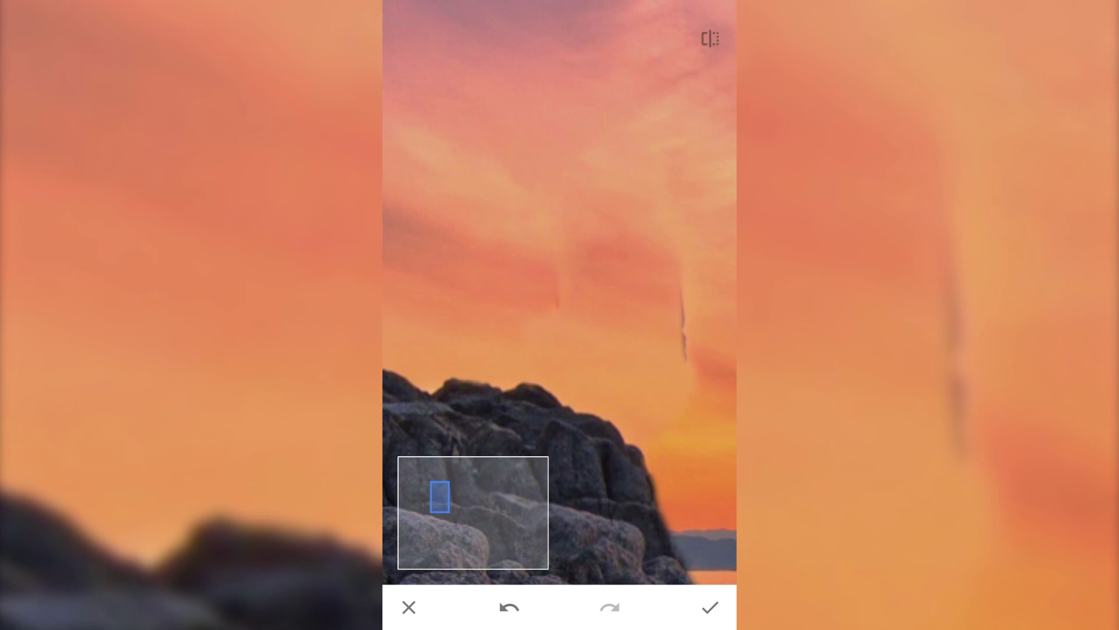
left_click_drag(612, 438, 437, 437)
left_click_drag(517, 210, 525, 315)
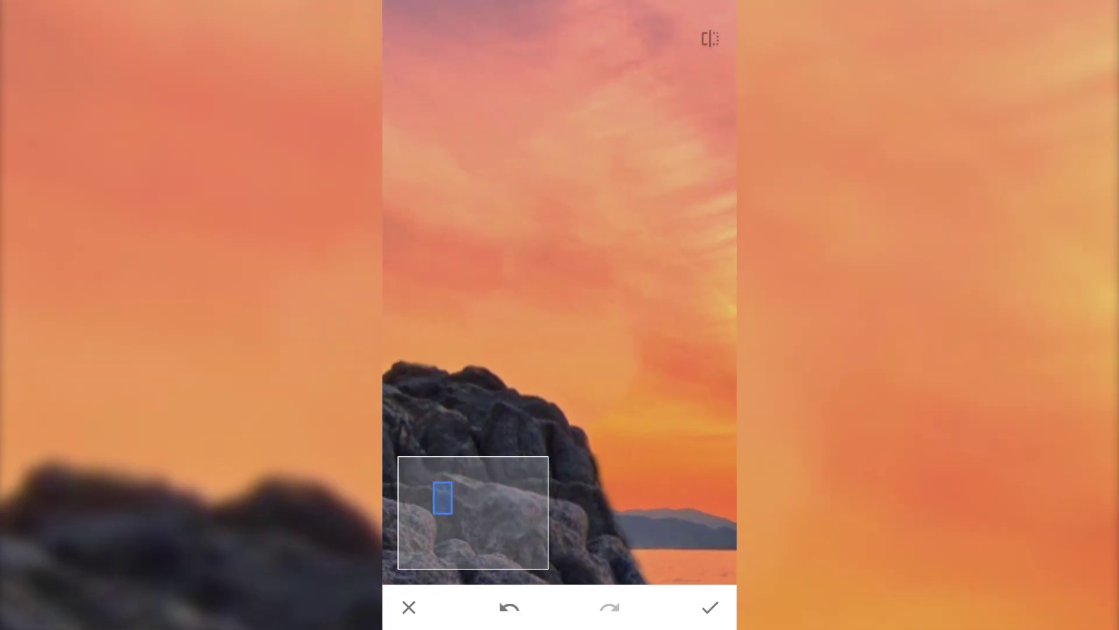
left_click_drag(559, 297, 560, 175)
left_click_drag(573, 289, 603, 324)
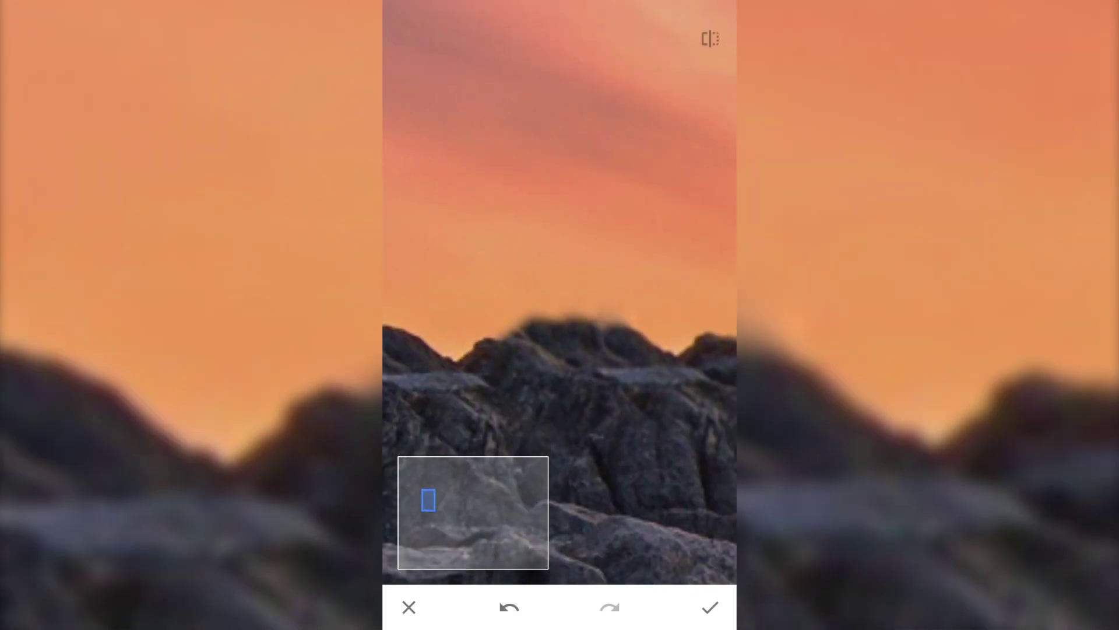
left_click(710, 607)
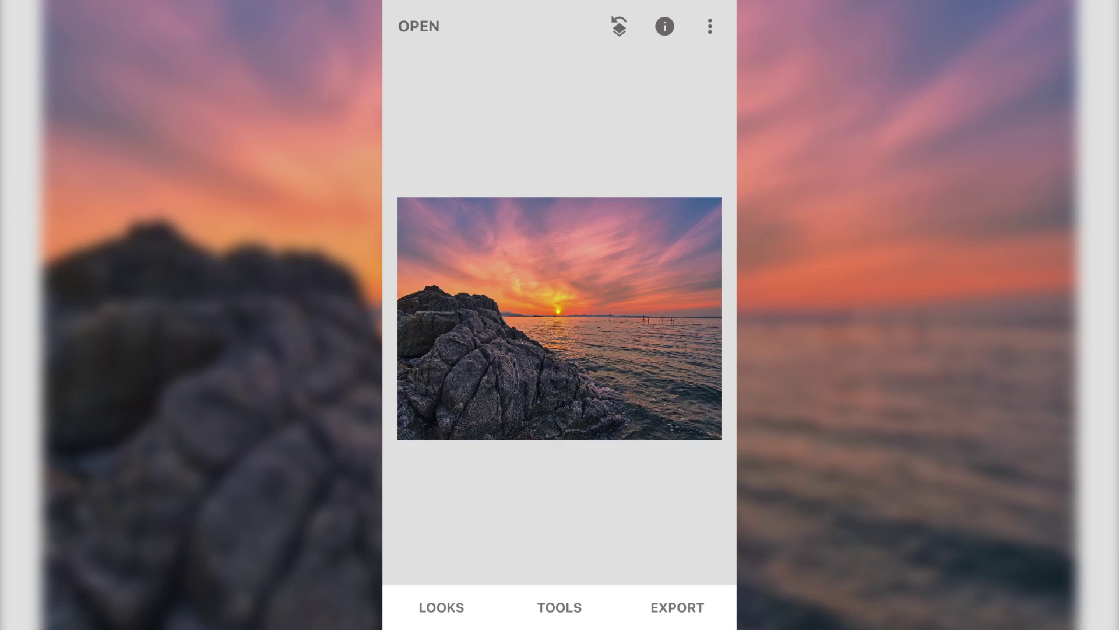